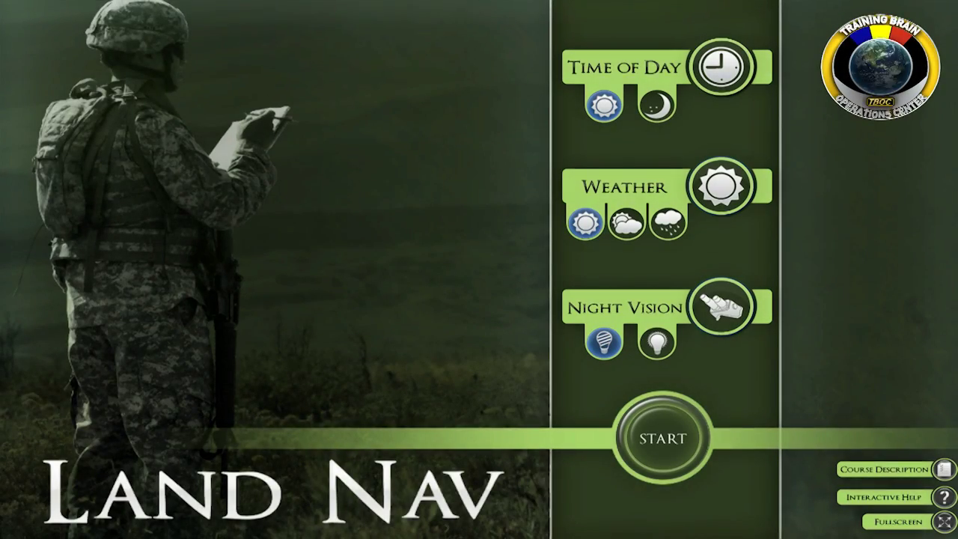
- Read the course description, then close it
click(663, 423)
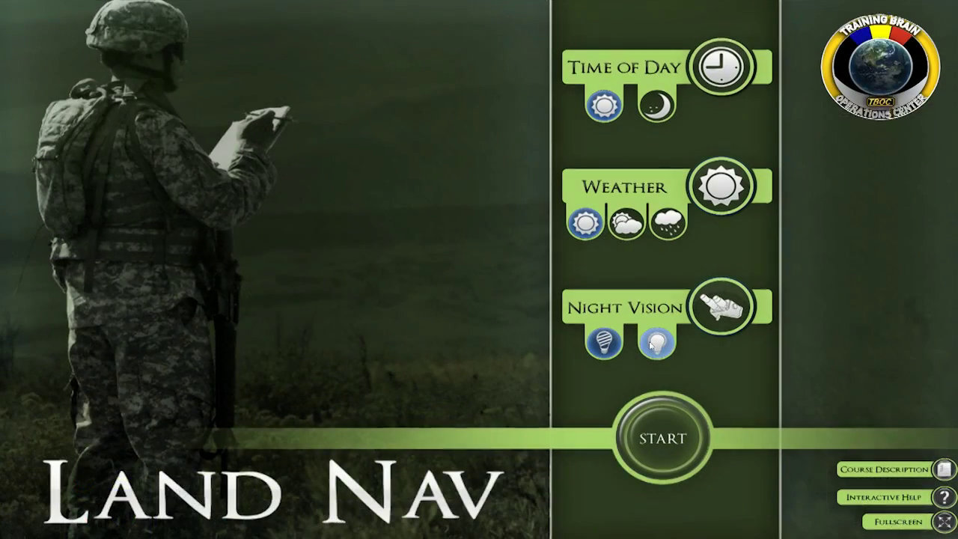
click(933, 470)
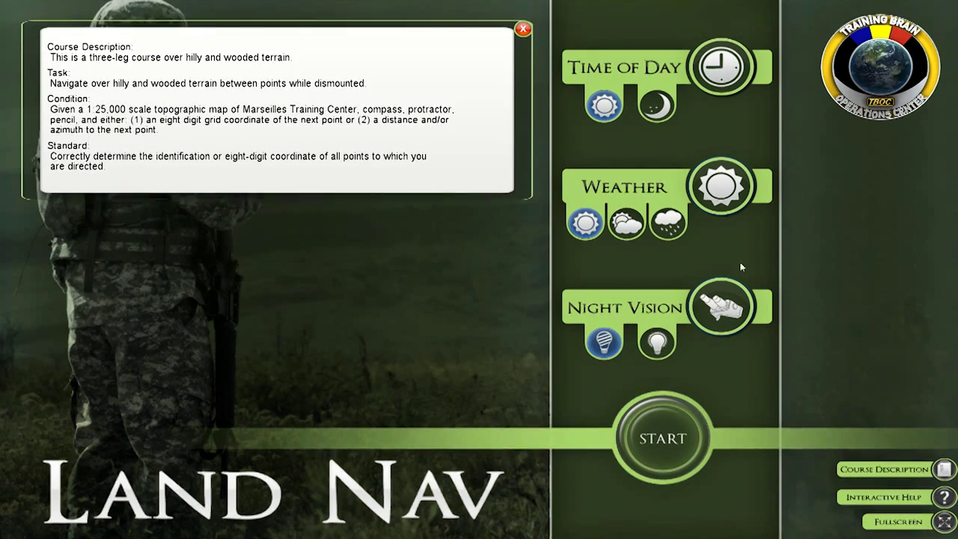
click(524, 29)
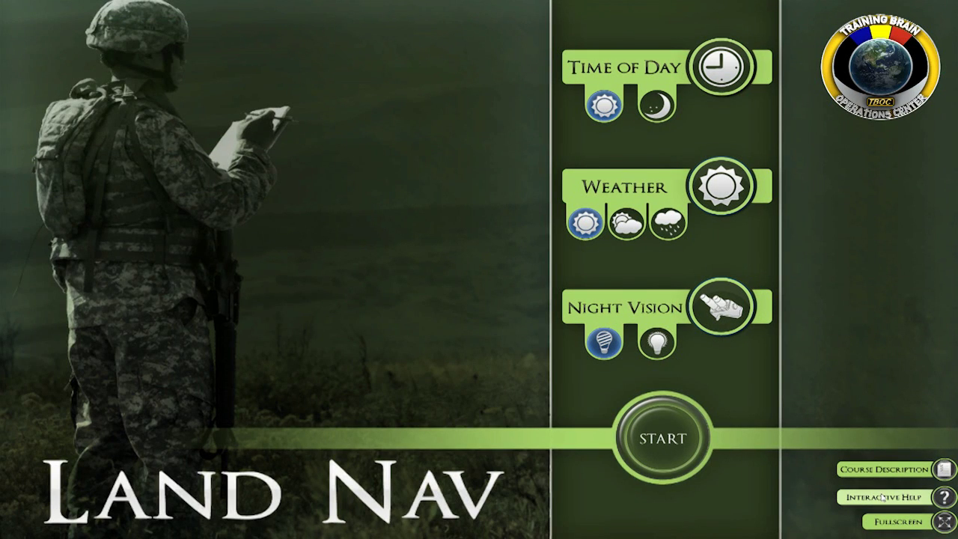
- Start the land navigation course and zoom the map in around Turkey Hill Pond
click(662, 434)
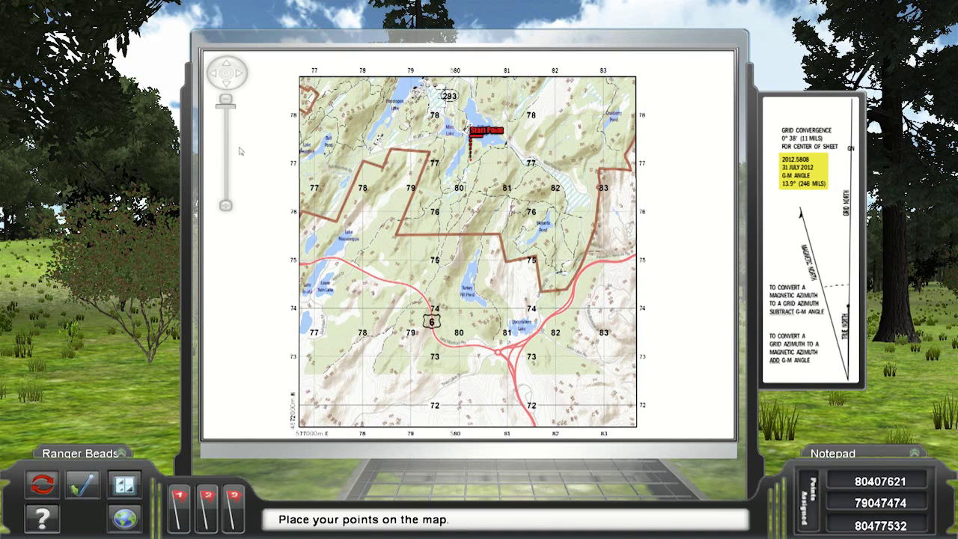
click(225, 207)
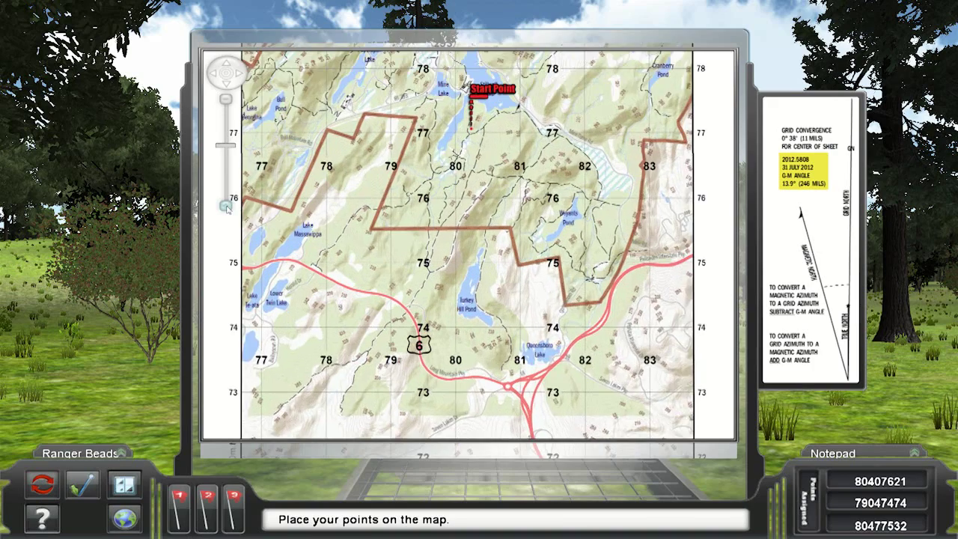
click(241, 74)
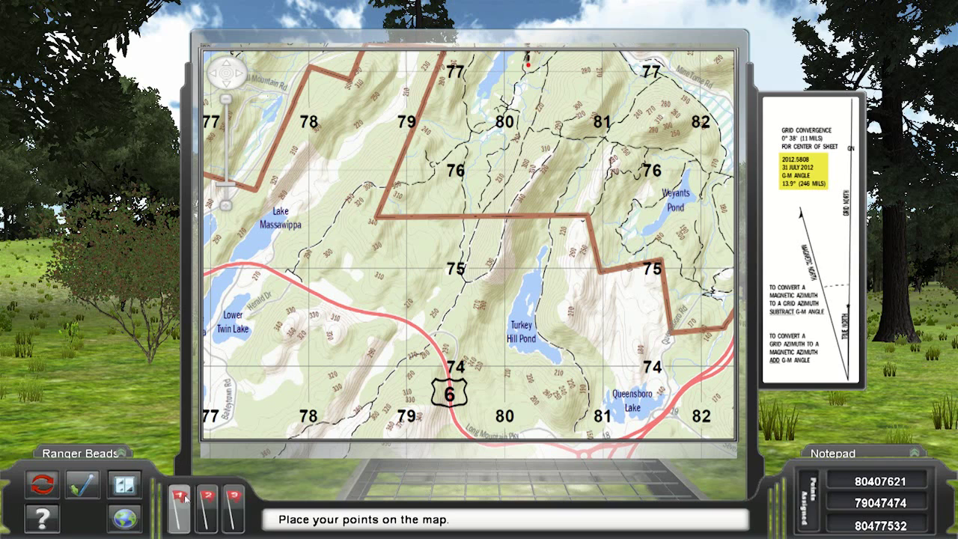
click(124, 486)
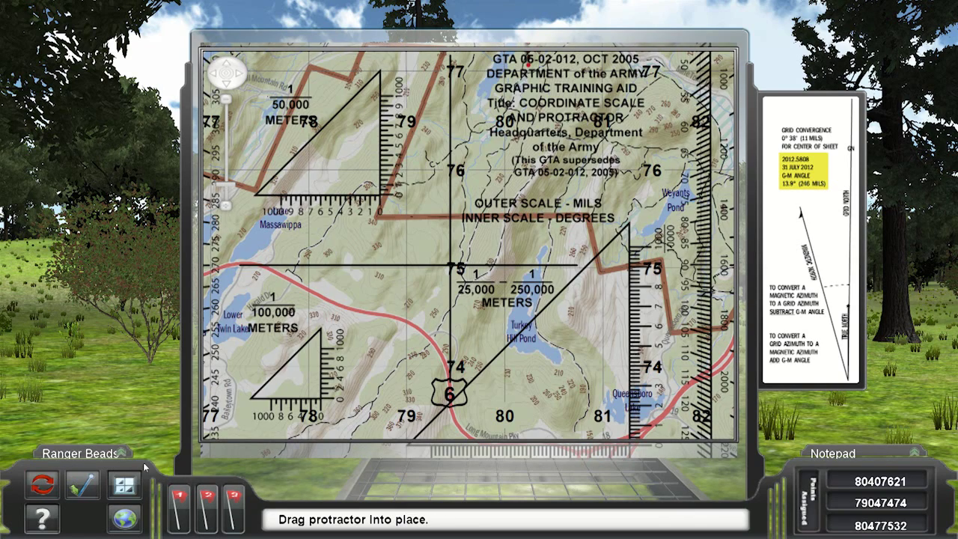
drag(458, 268, 373, 317)
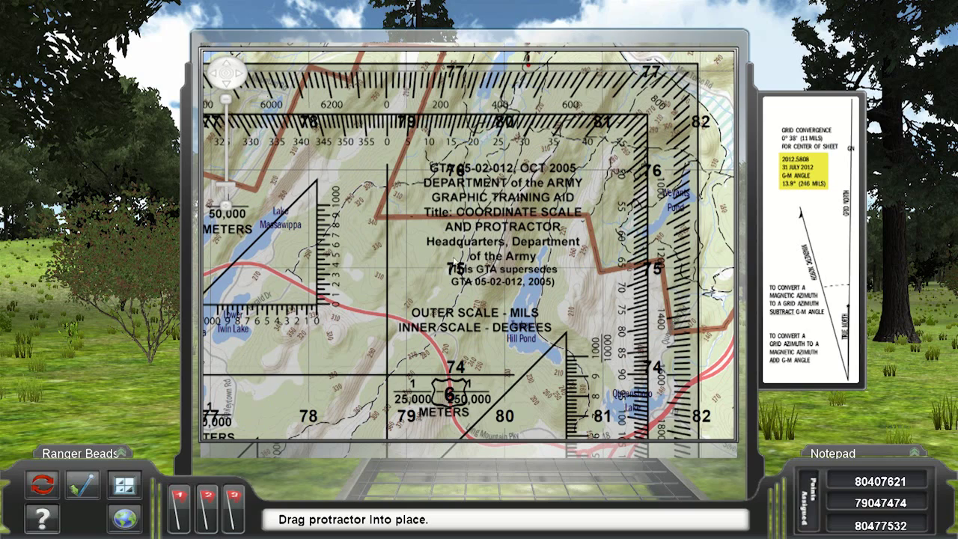
drag(643, 220, 694, 164)
click(137, 486)
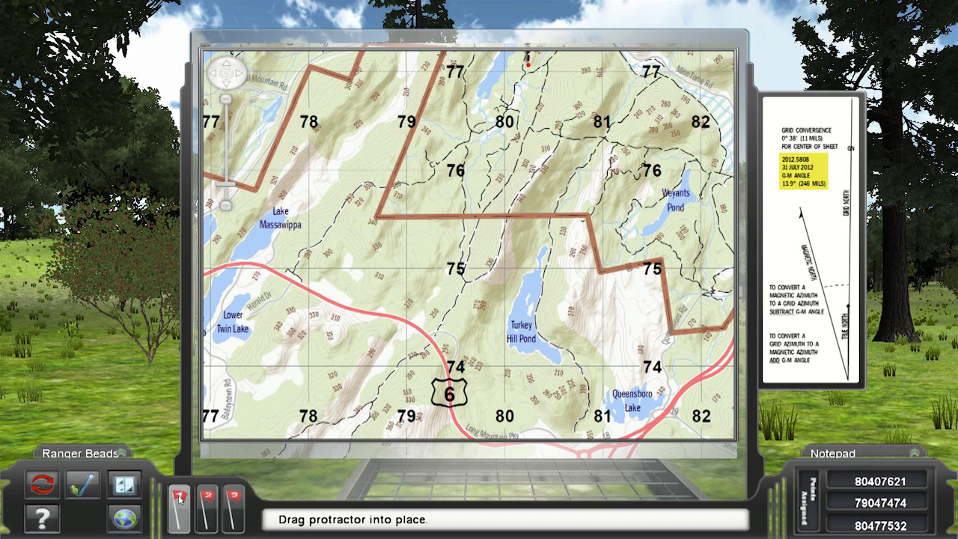
click(375, 293)
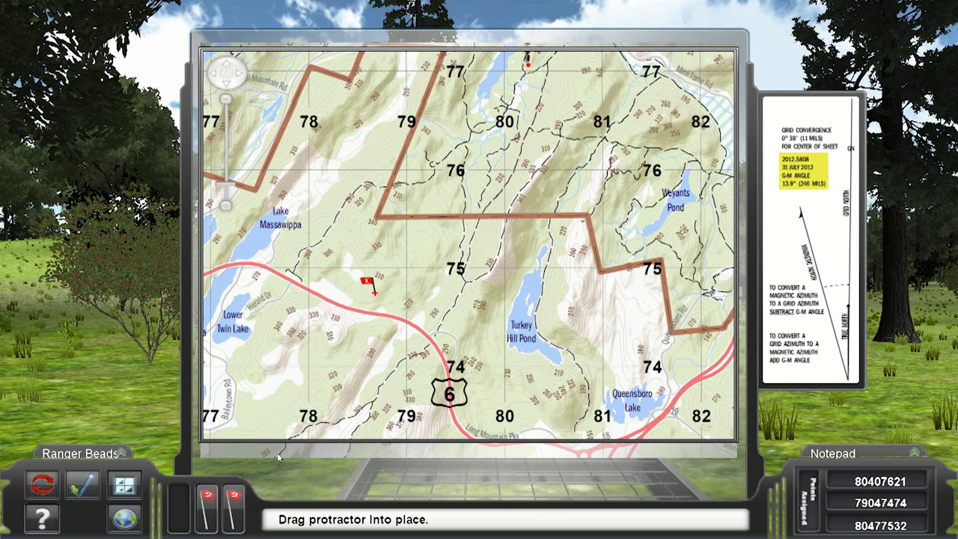
- Place bead flags at the second point and at the third point, just south of Turkey Hill Pond
click(479, 262)
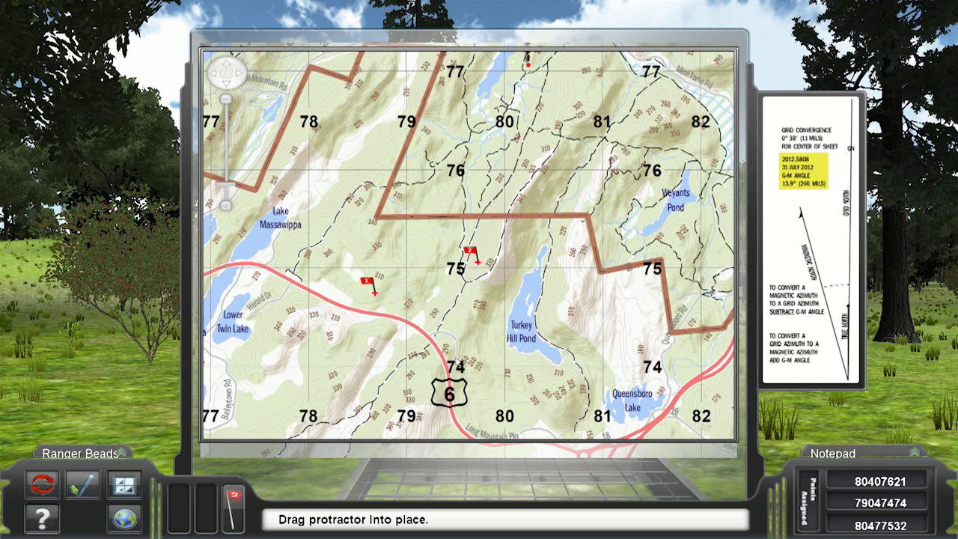
click(552, 367)
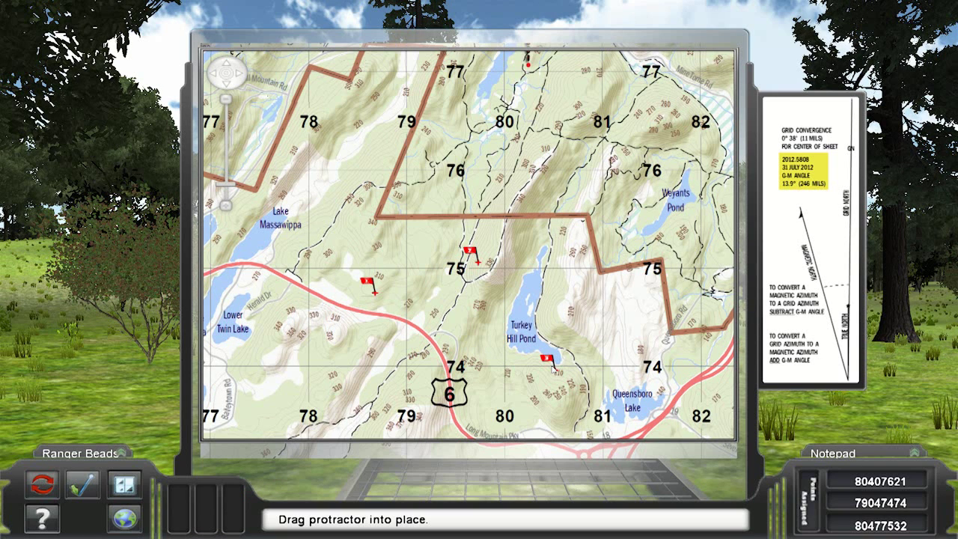
drag(546, 367, 505, 388)
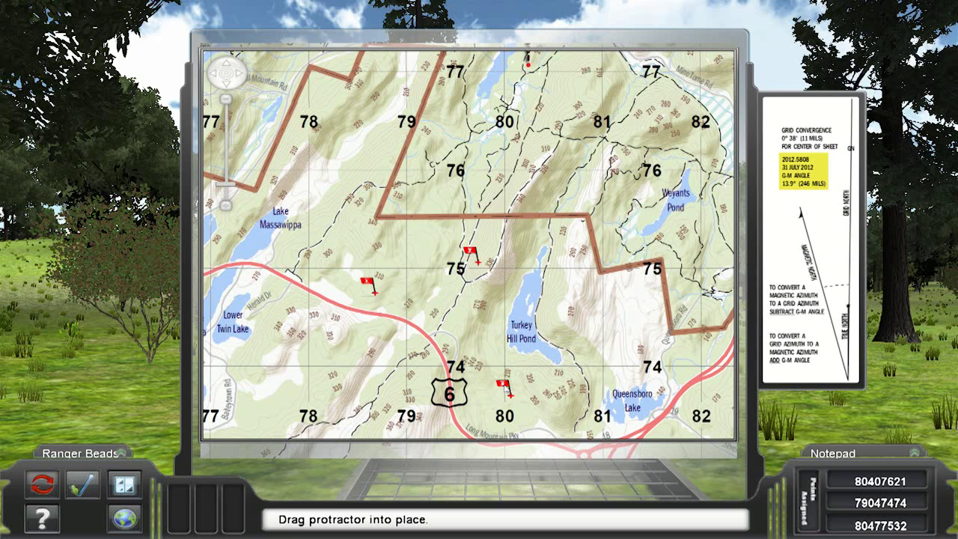
drag(505, 388, 504, 386)
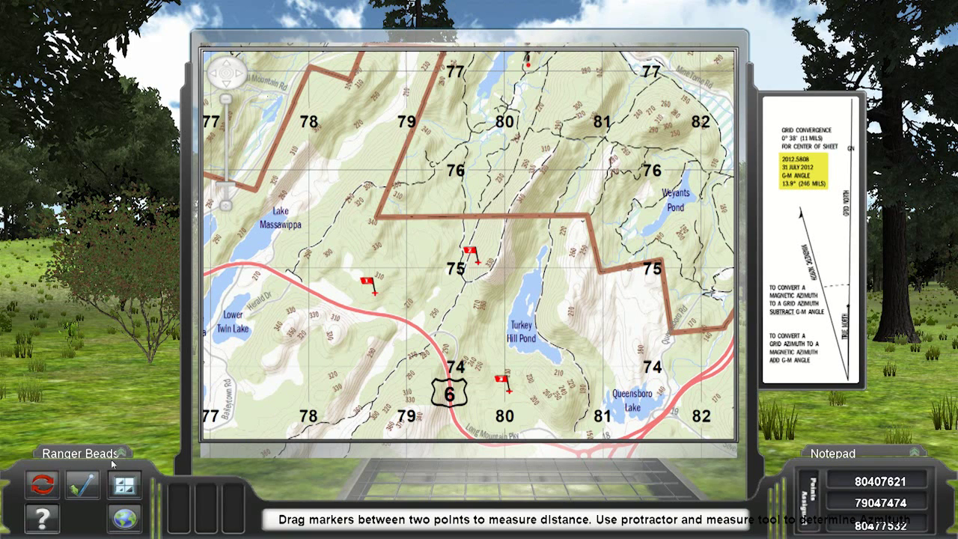
- Measure from the second flag to the third flag, briefly overlaying the protractor to read the azimuth
click(87, 481)
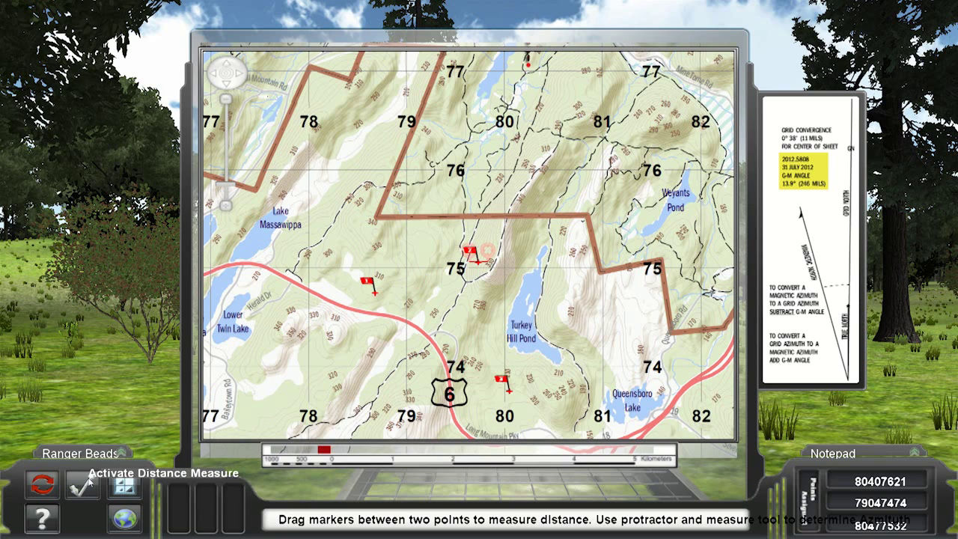
mouse_move(487, 253)
mouse_down()
mouse_move(503, 279)
mouse_move(530, 284)
mouse_move(512, 323)
mouse_move(496, 341)
mouse_move(487, 336)
mouse_up()
drag(499, 385, 509, 391)
drag(472, 254, 485, 260)
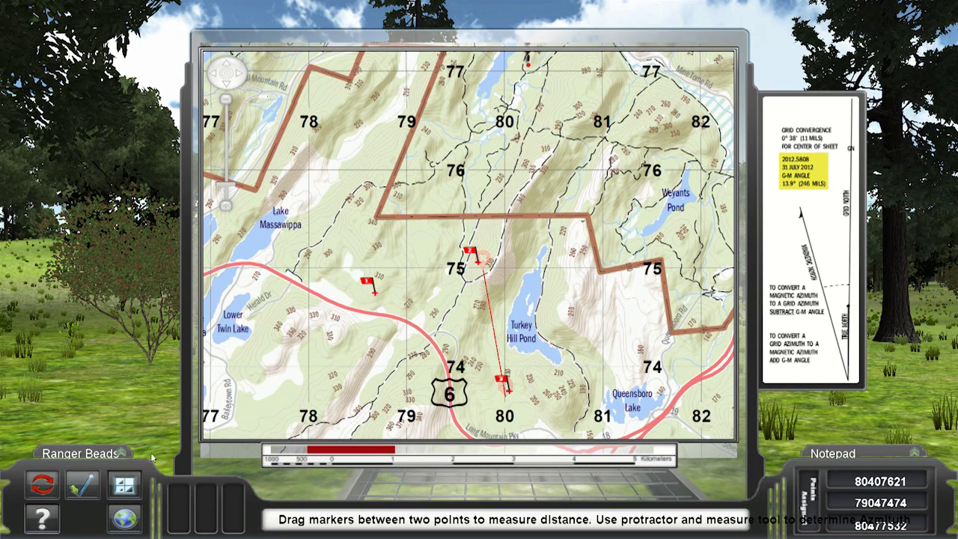
click(125, 484)
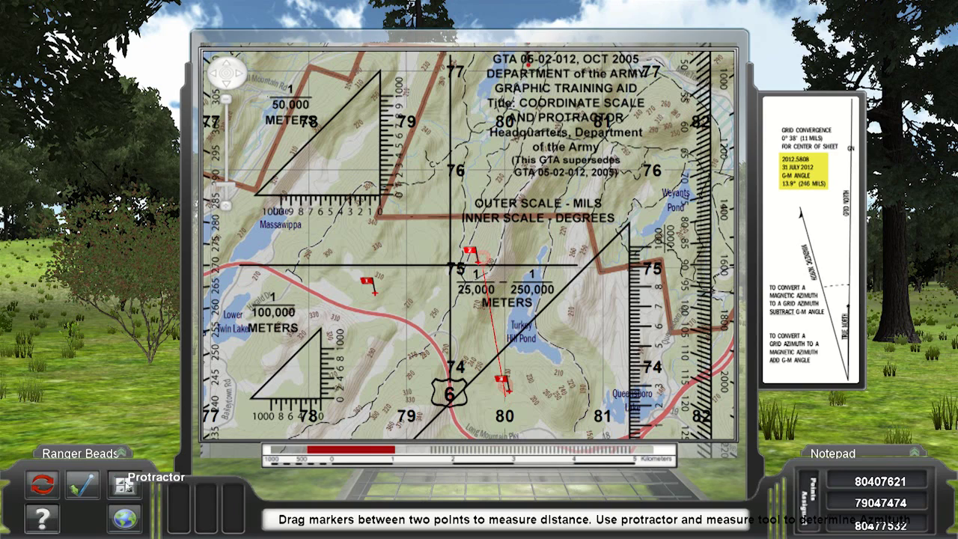
click(125, 484)
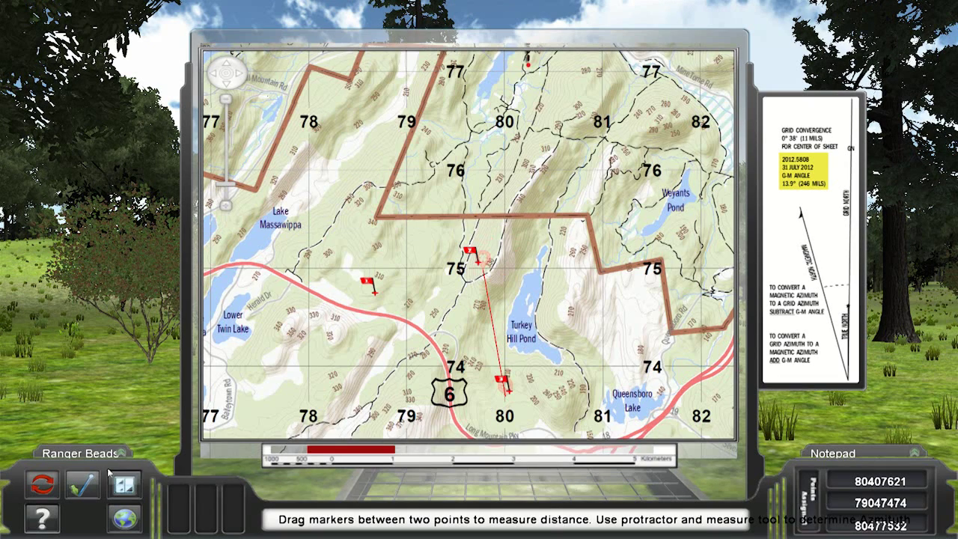
- Clear the bead flags from the map and consult the Map Help keyboard controls
click(46, 485)
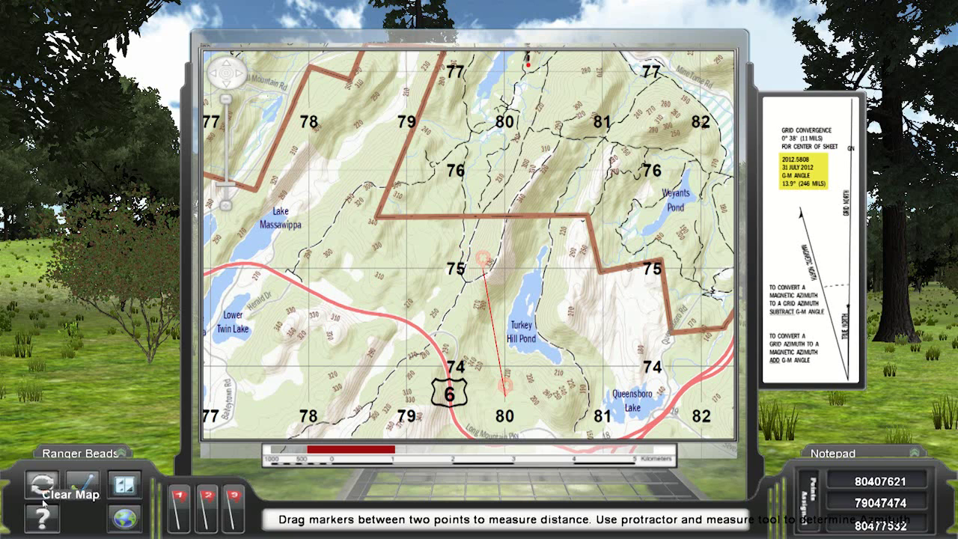
click(46, 518)
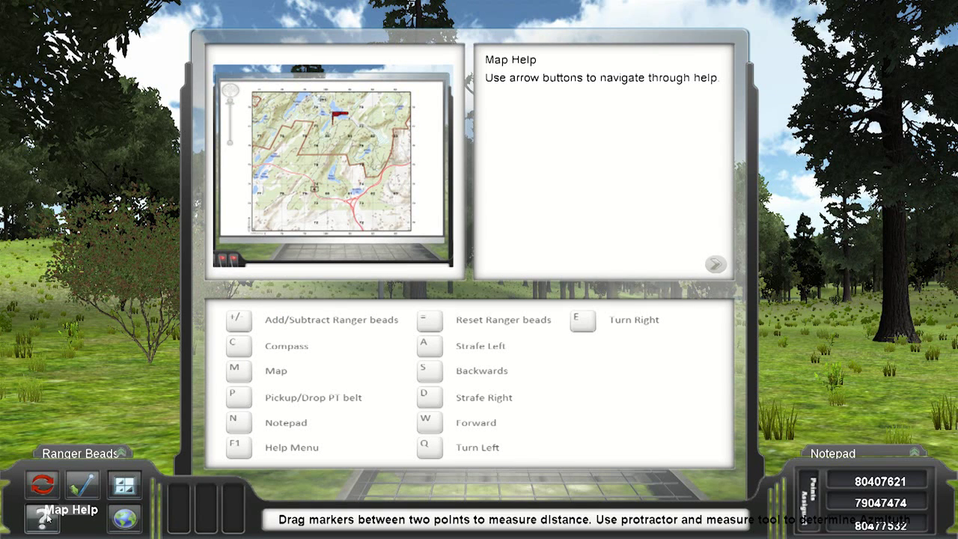
click(46, 517)
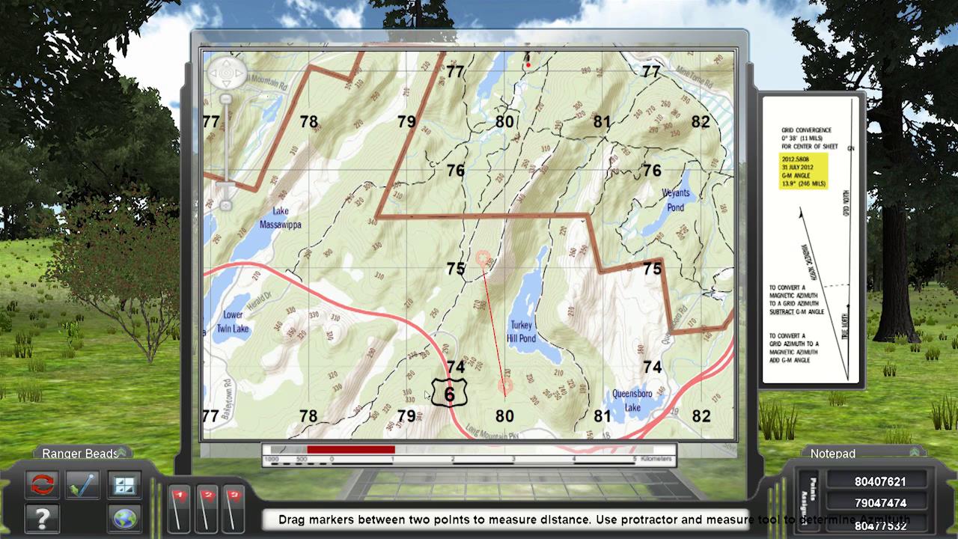
click(854, 456)
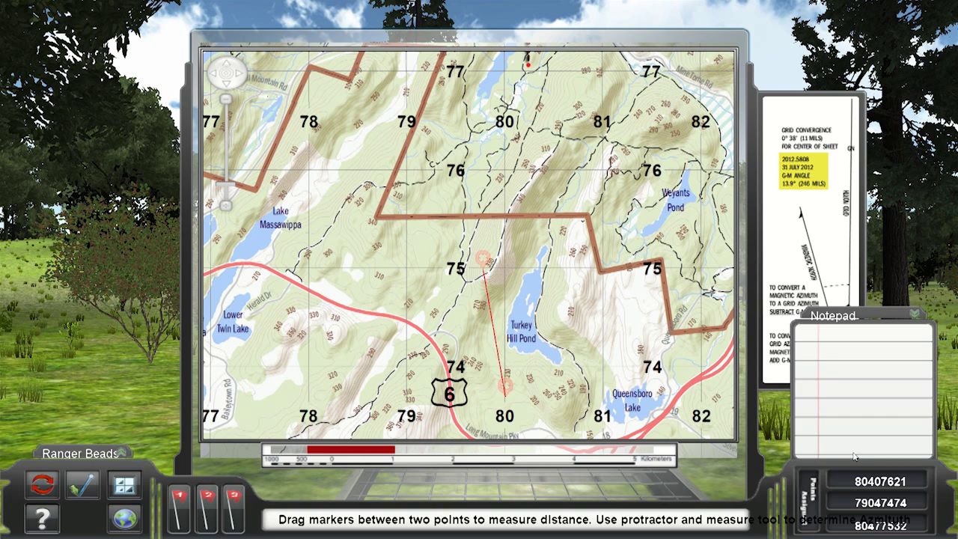
click(823, 337)
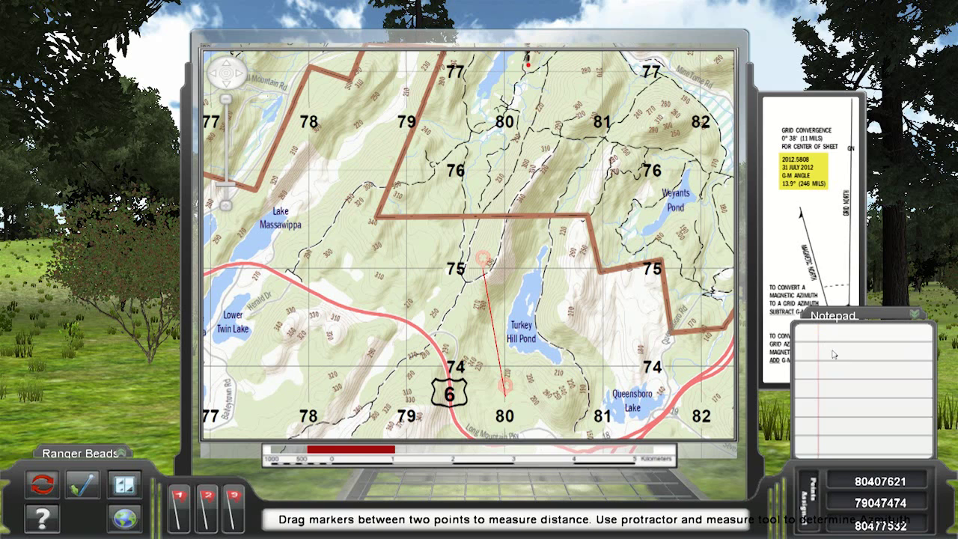
click(888, 316)
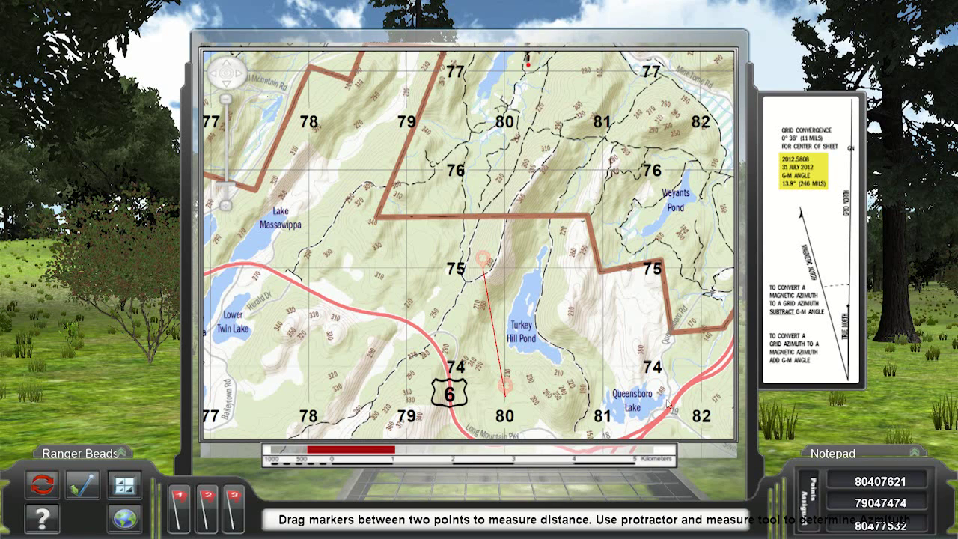
- Return to the terrain view and check the heading against the compass bearing
click(120, 517)
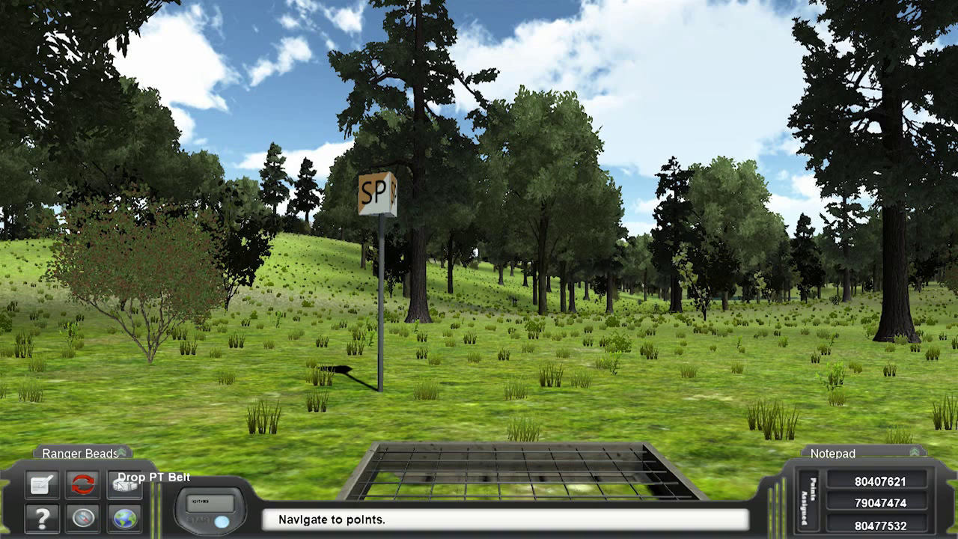
click(97, 516)
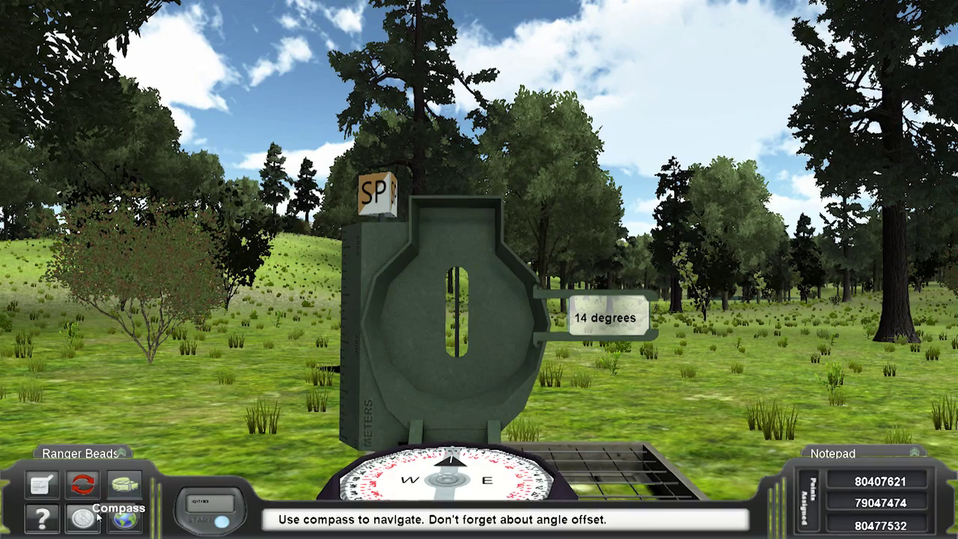
key(Left)
key(Right)
key(Right)
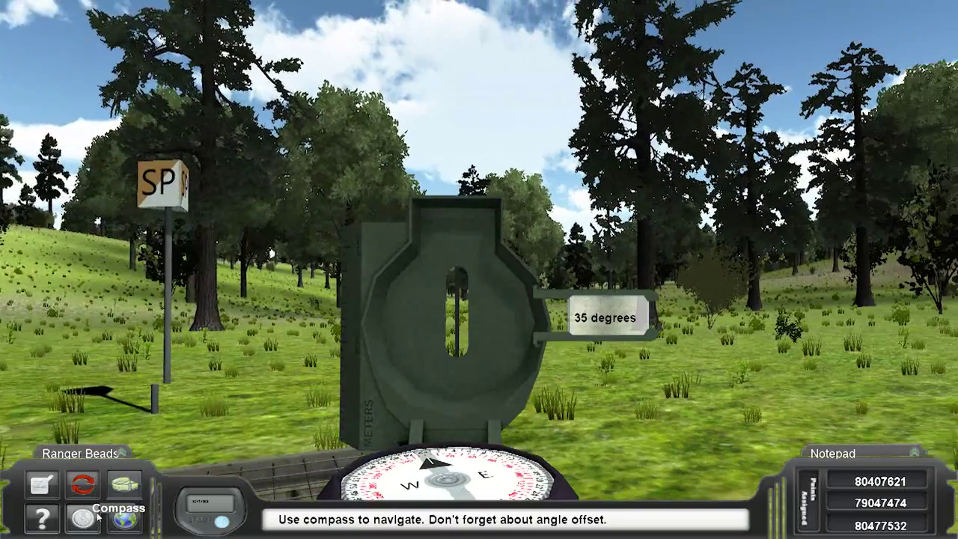
click(97, 516)
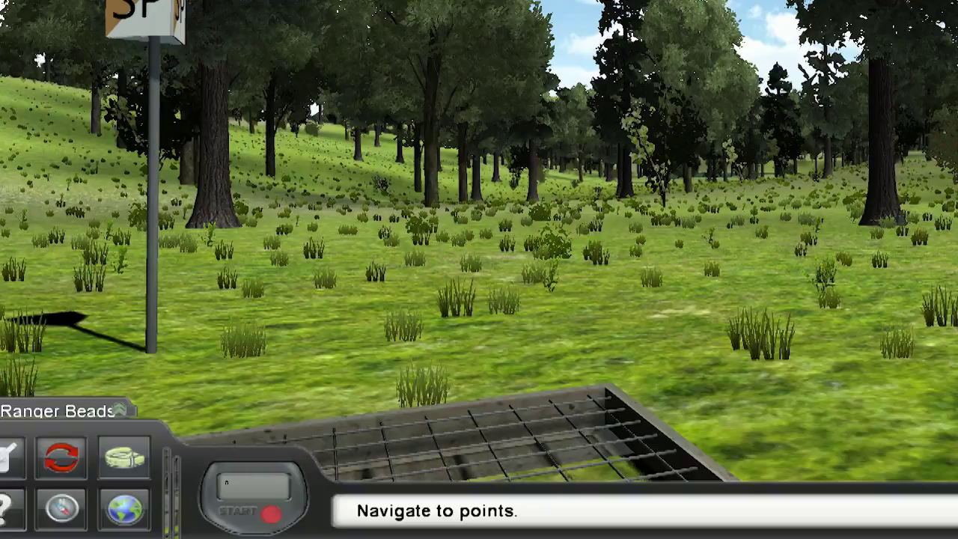
- Walk forward across the meadow to the young leafy tree, then turn slightly left
key(Up)
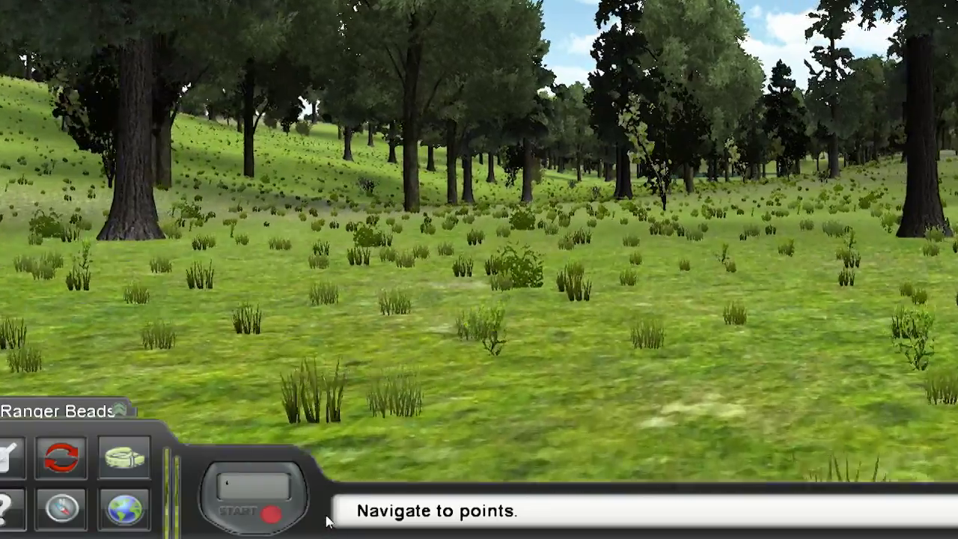
key(Up)
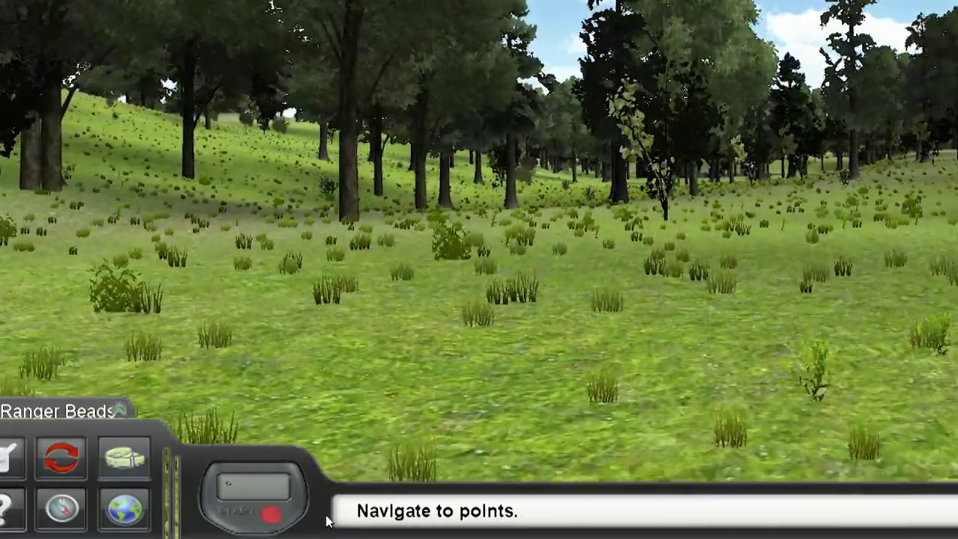
key(Up)
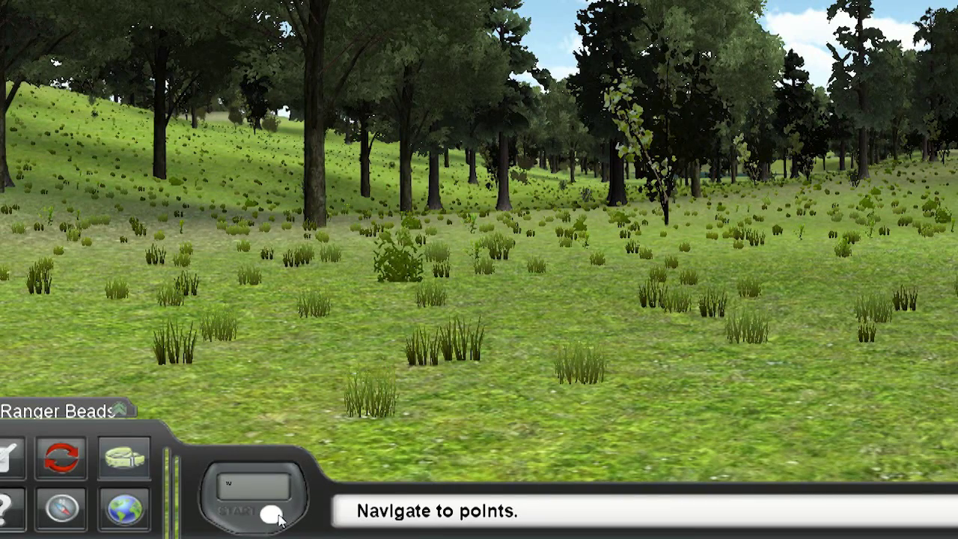
key(Up)
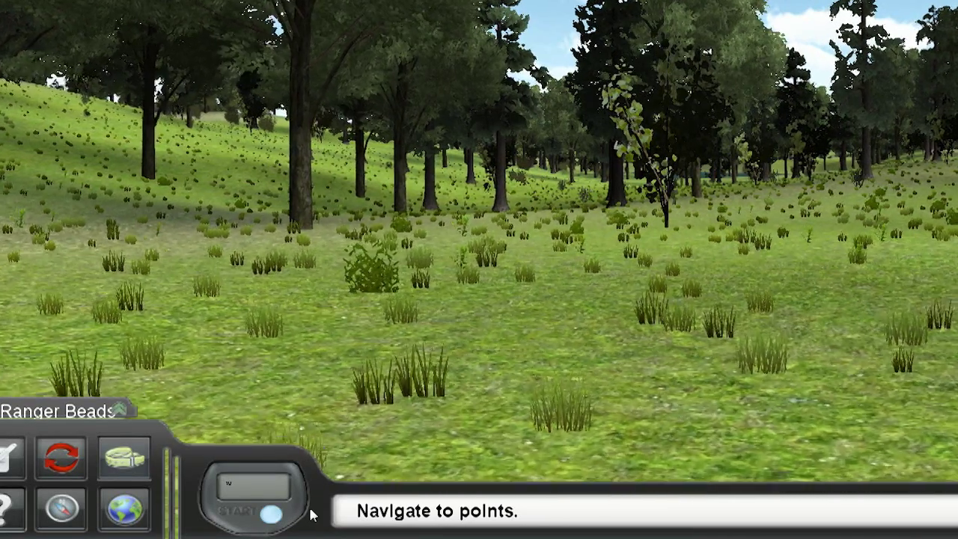
key(Up)
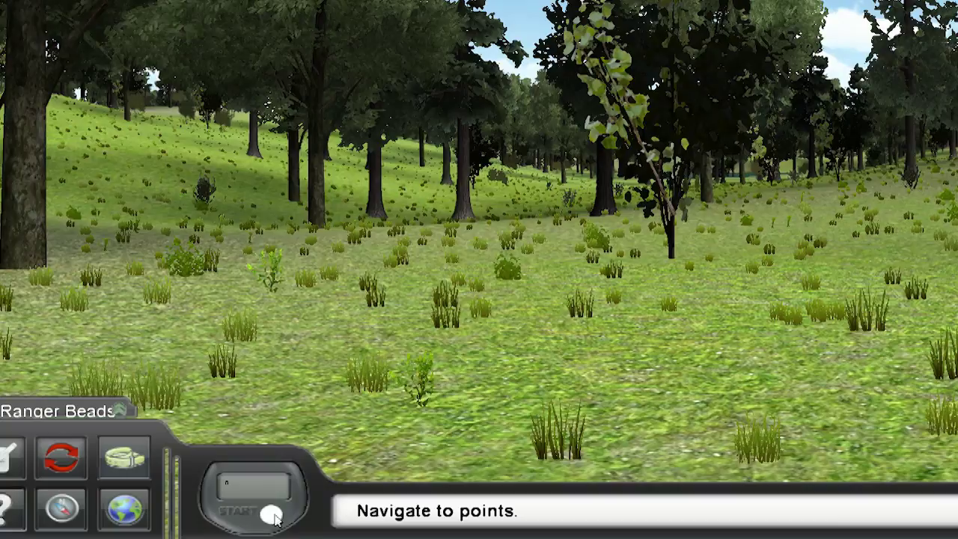
key(Up)
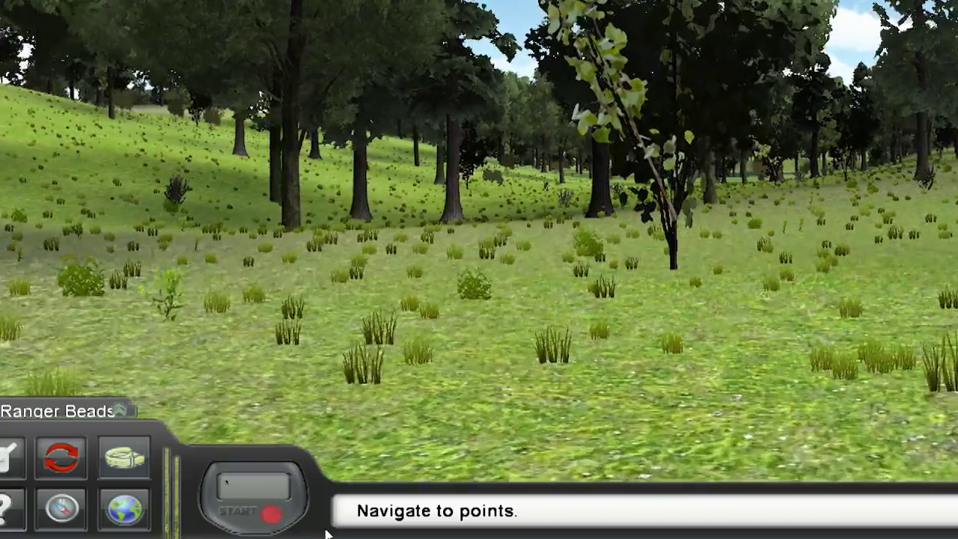
key(Up)
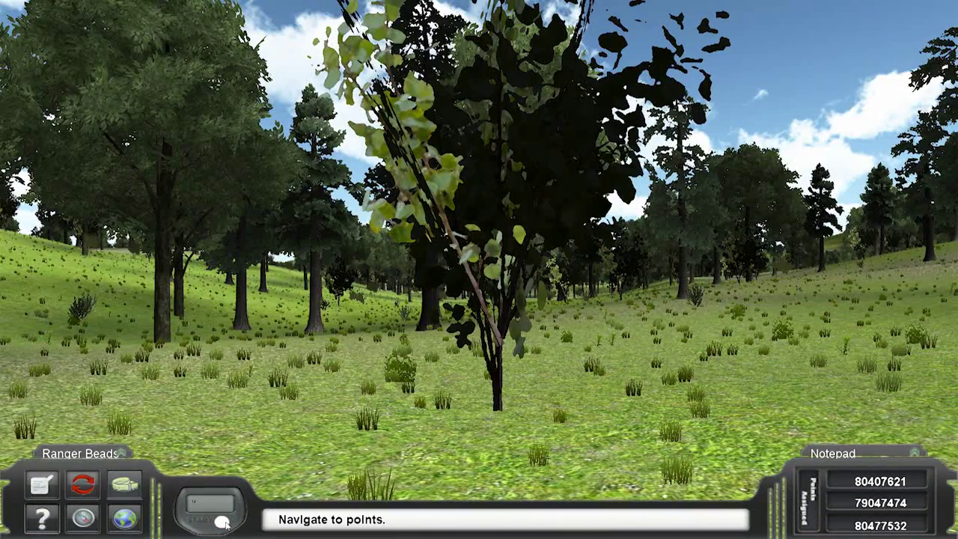
key(Left)
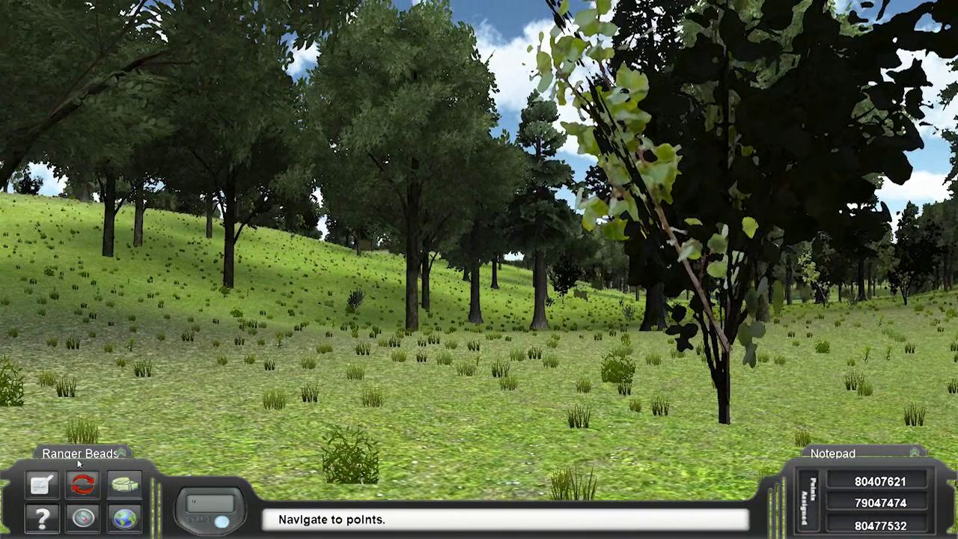
- Bring out the ranger beads, turn left, and slide one bead up to log paces
click(117, 451)
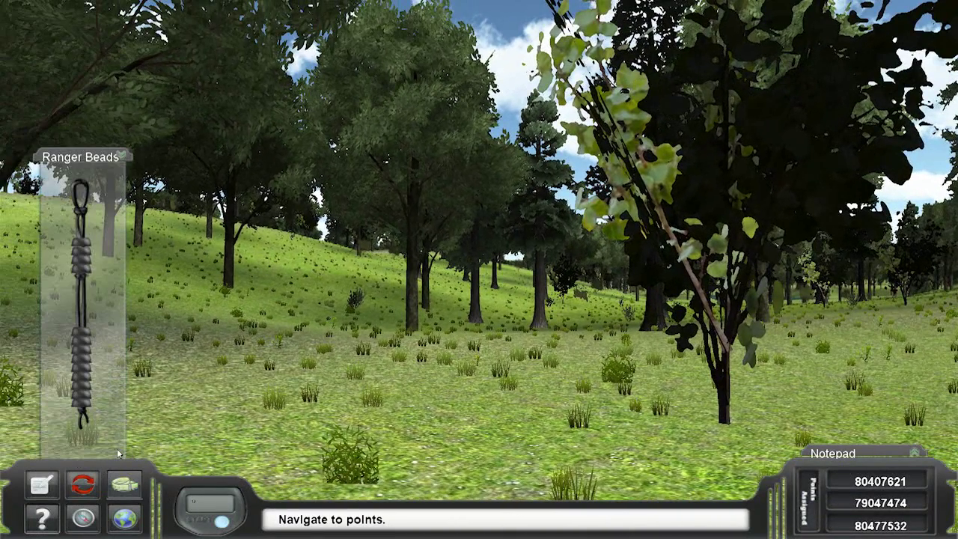
key(Left)
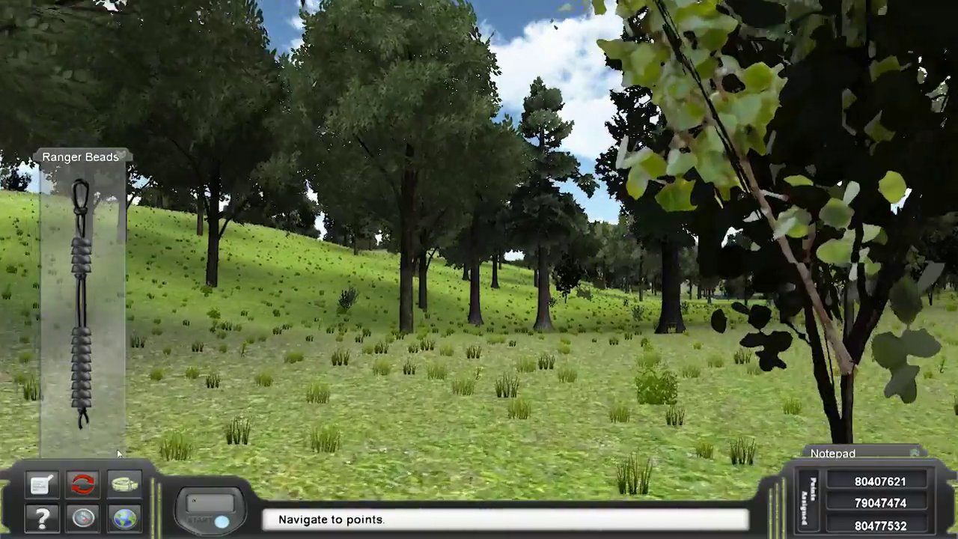
key(Left)
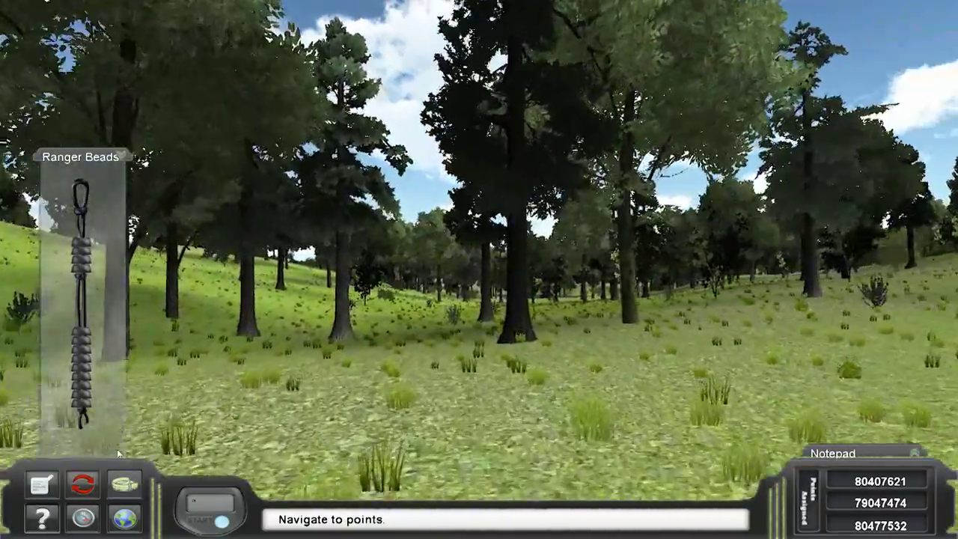
key(Left)
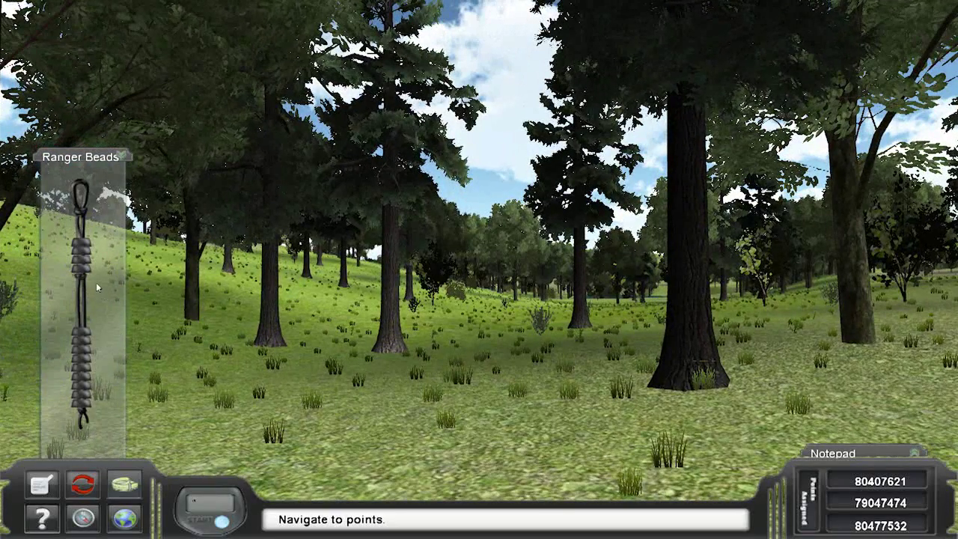
drag(80, 329, 90, 292)
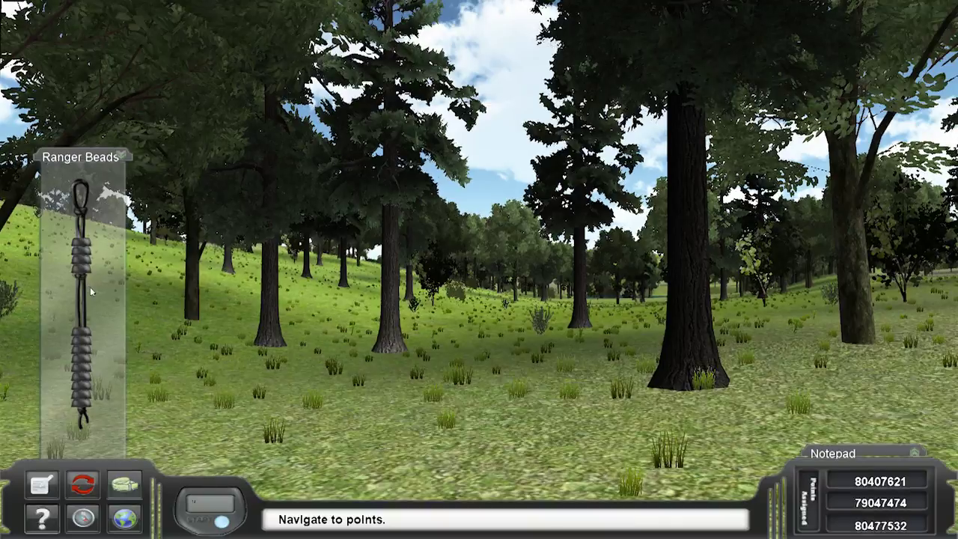
- Walk on through the trees with small heading corrections, then put the ranger beads away
key(Up)
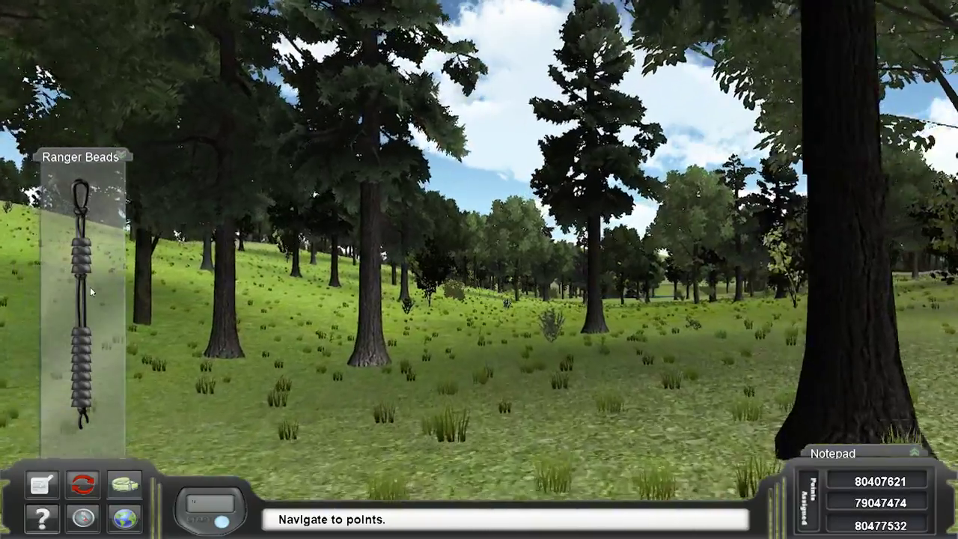
key(Left)
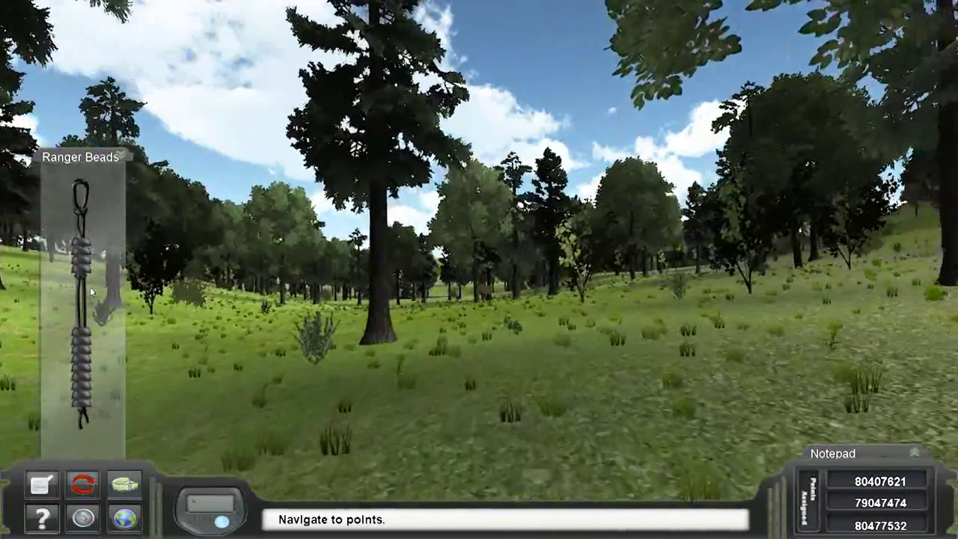
key(Up)
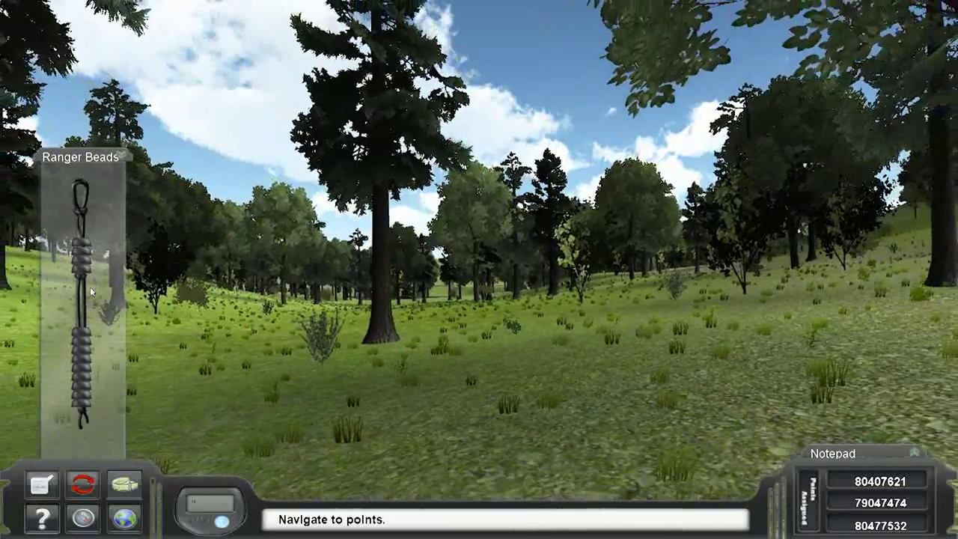
key(Left)
key(Up)
key(Right)
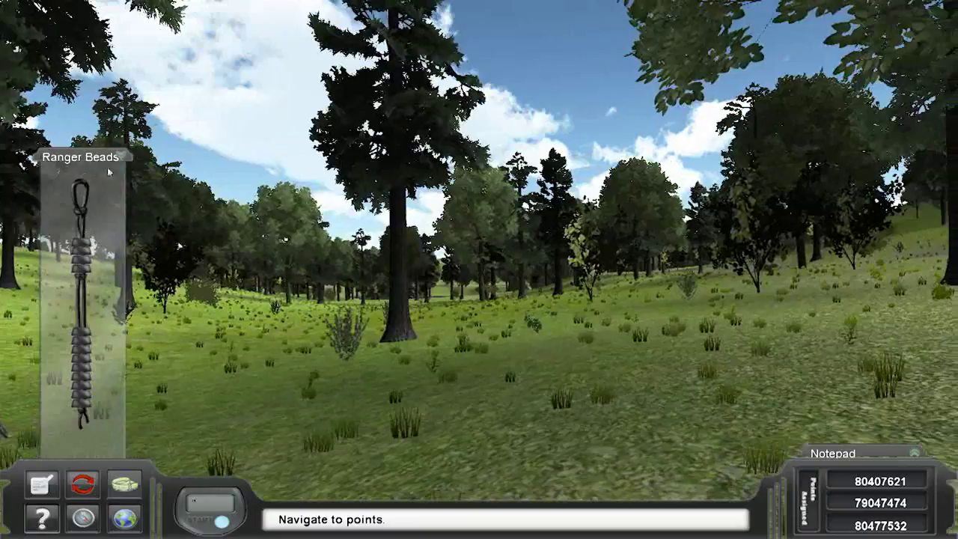
click(116, 157)
- Walk forward past the near trunk, then turn left into the trees toward the yellow ground marker
key(Up)
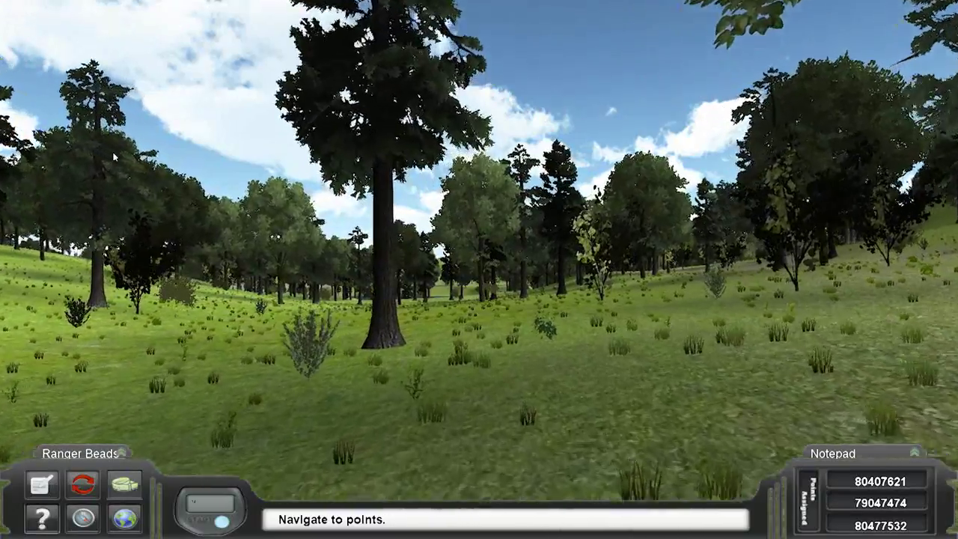
key(Up)
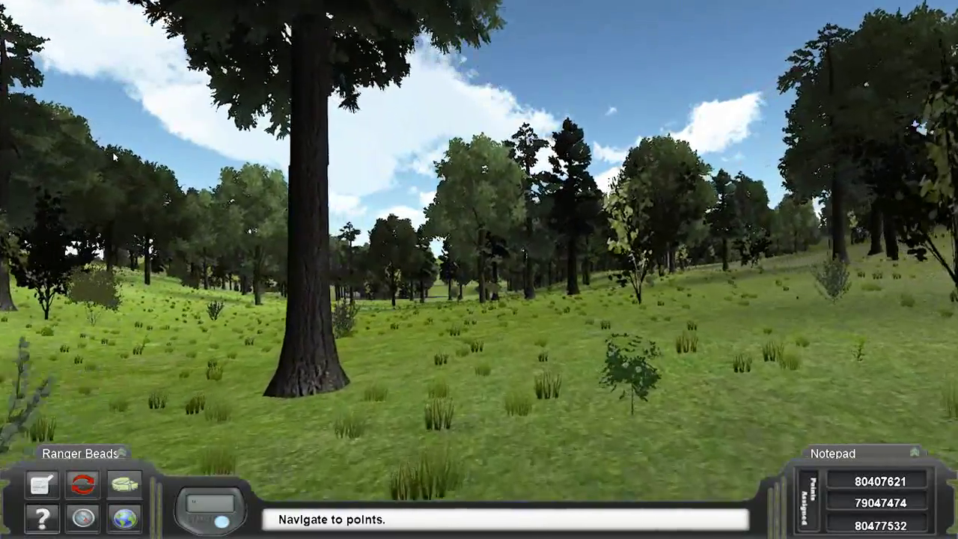
key(Up)
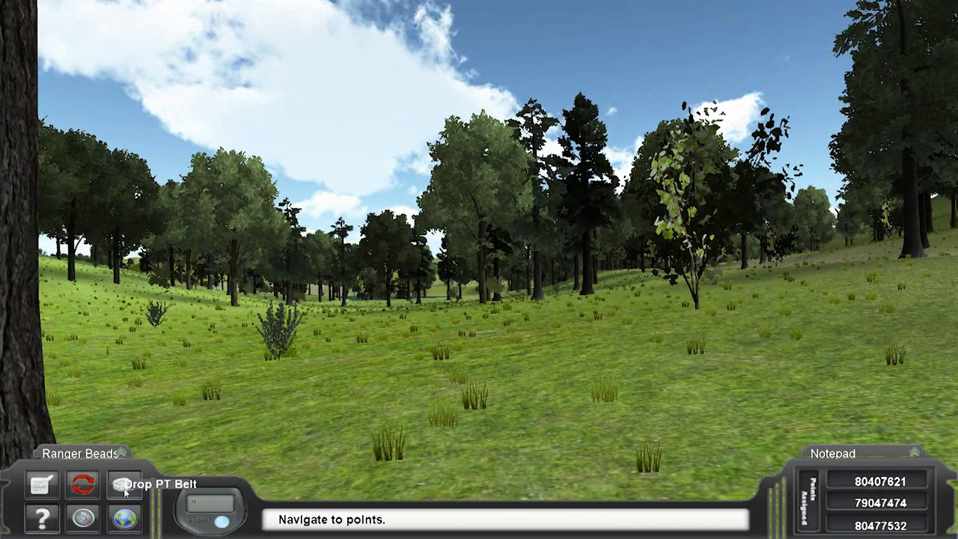
key(Left)
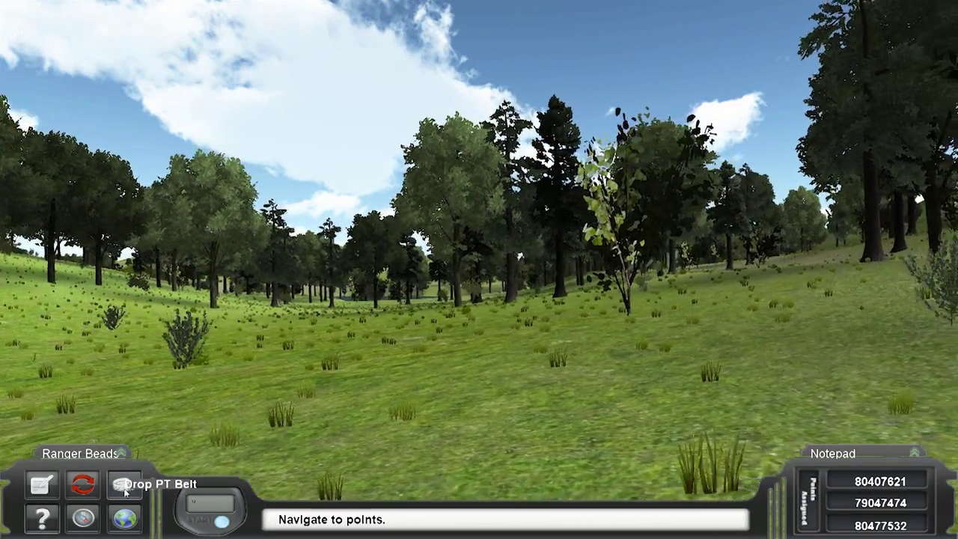
key(Left)
key(Up)
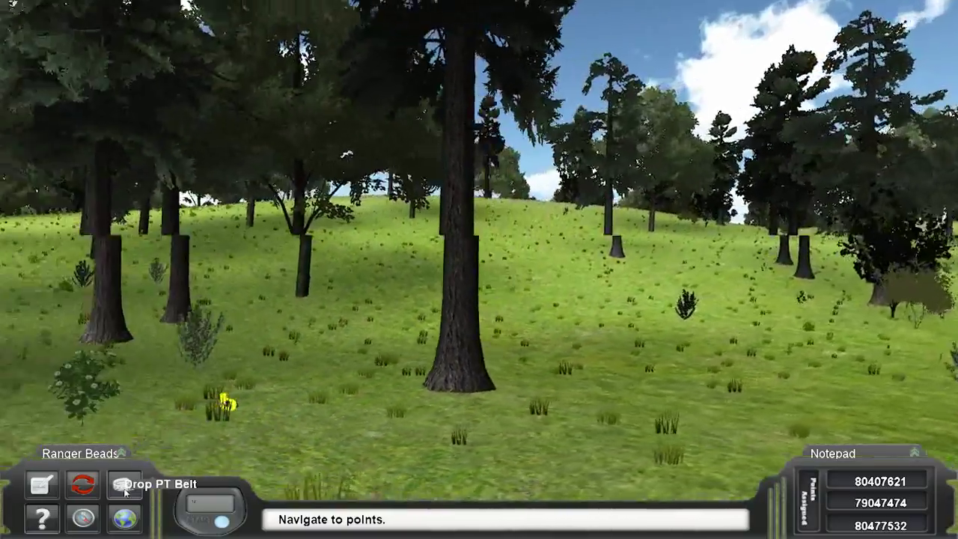
key(Left)
key(Up)
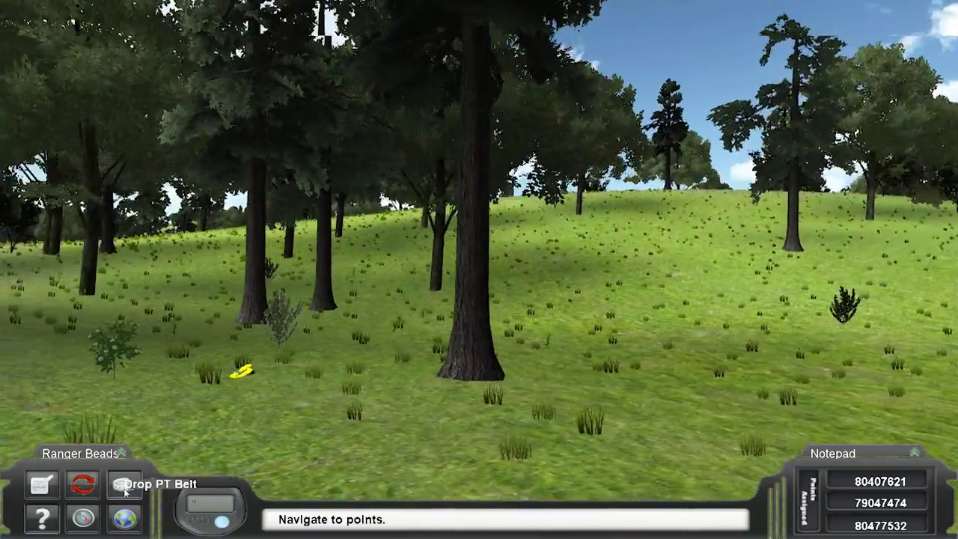
key(Left)
key(Up)
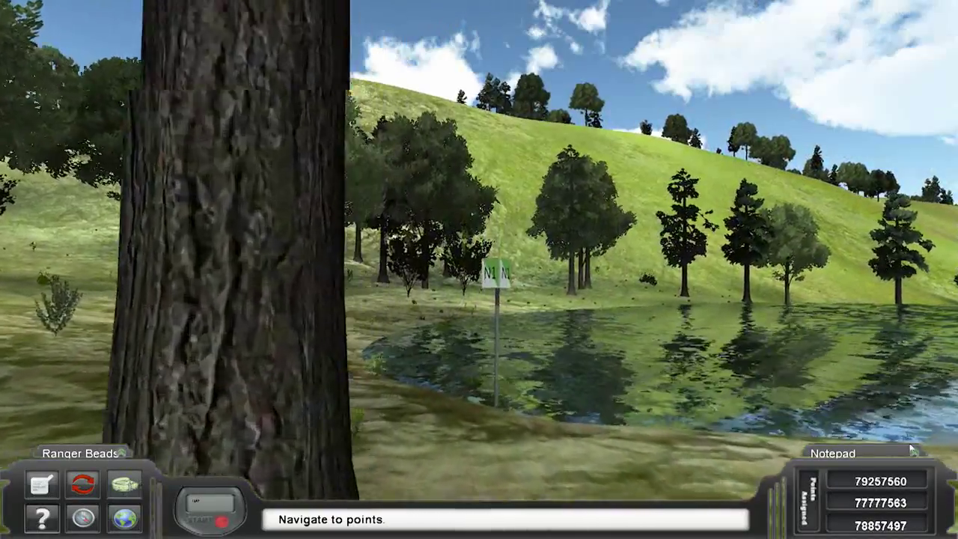
- Walk up to the N1 sign and confirm it as Point 2
key(Up)
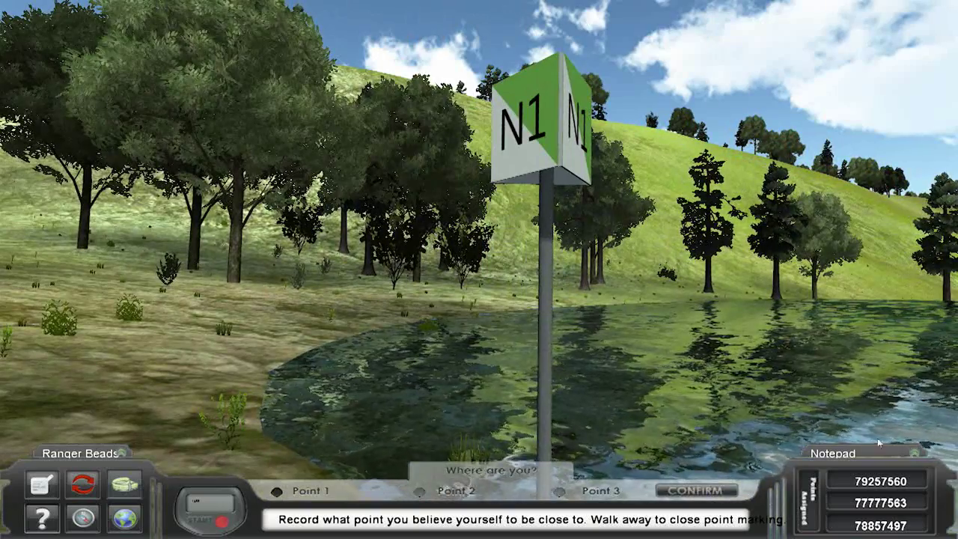
click(420, 491)
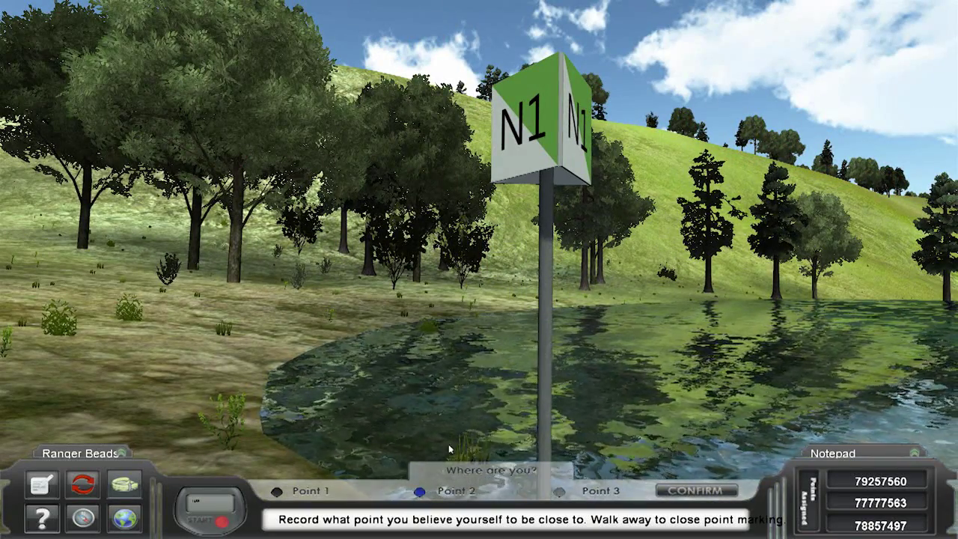
click(696, 491)
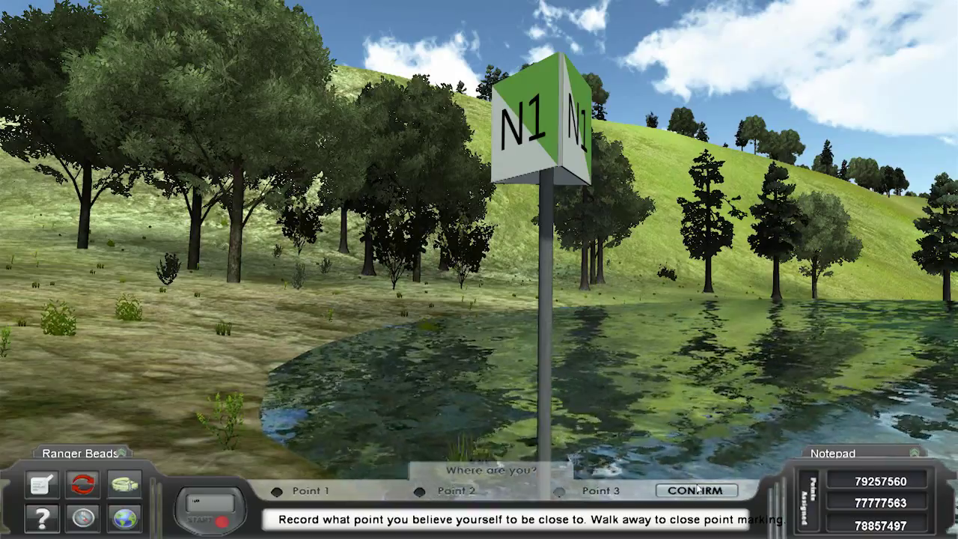
- Walk on from the N1 sign to the Q1 point sign
key(Down)
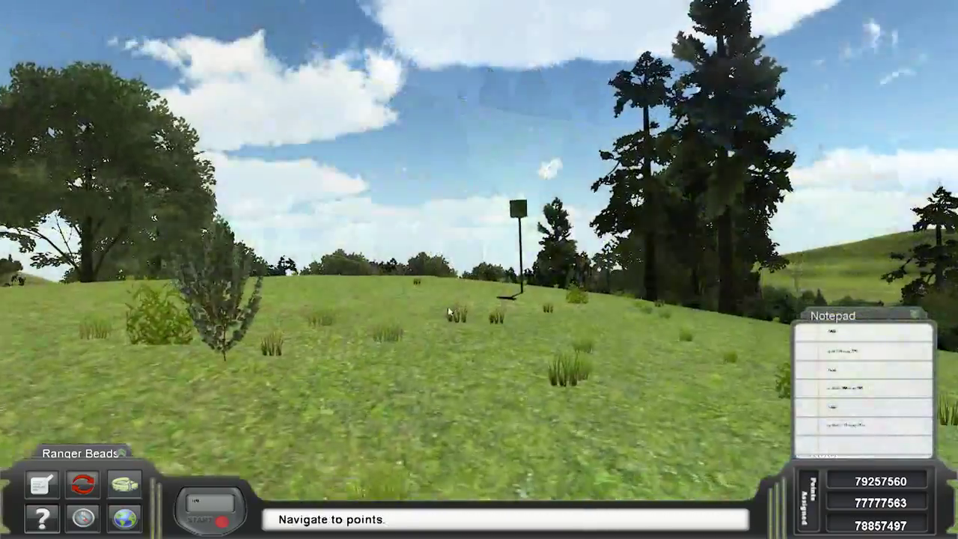
key(Up)
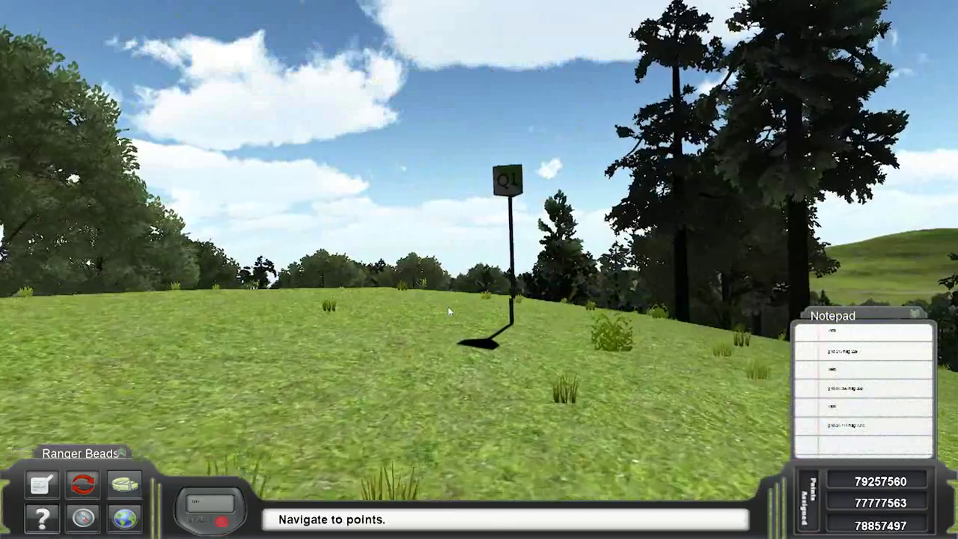
key(Up)
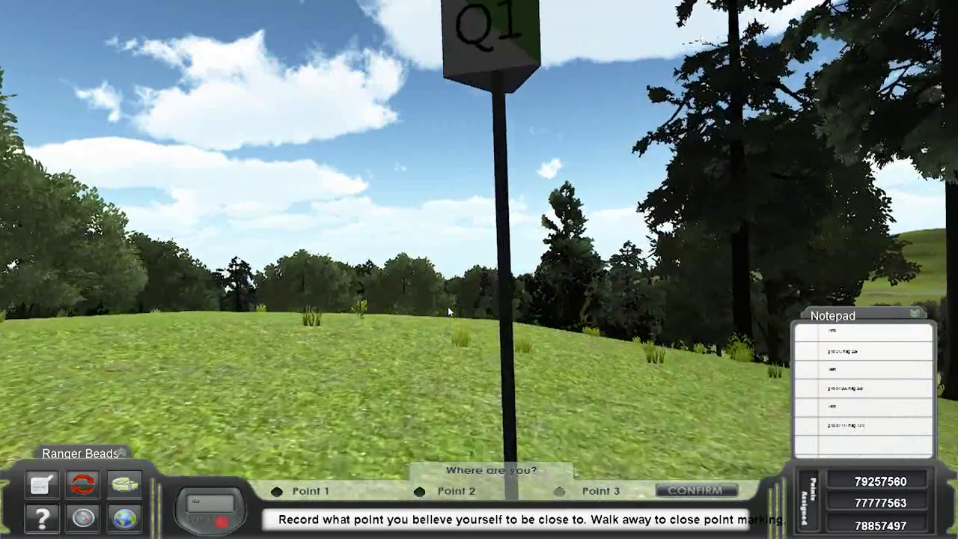